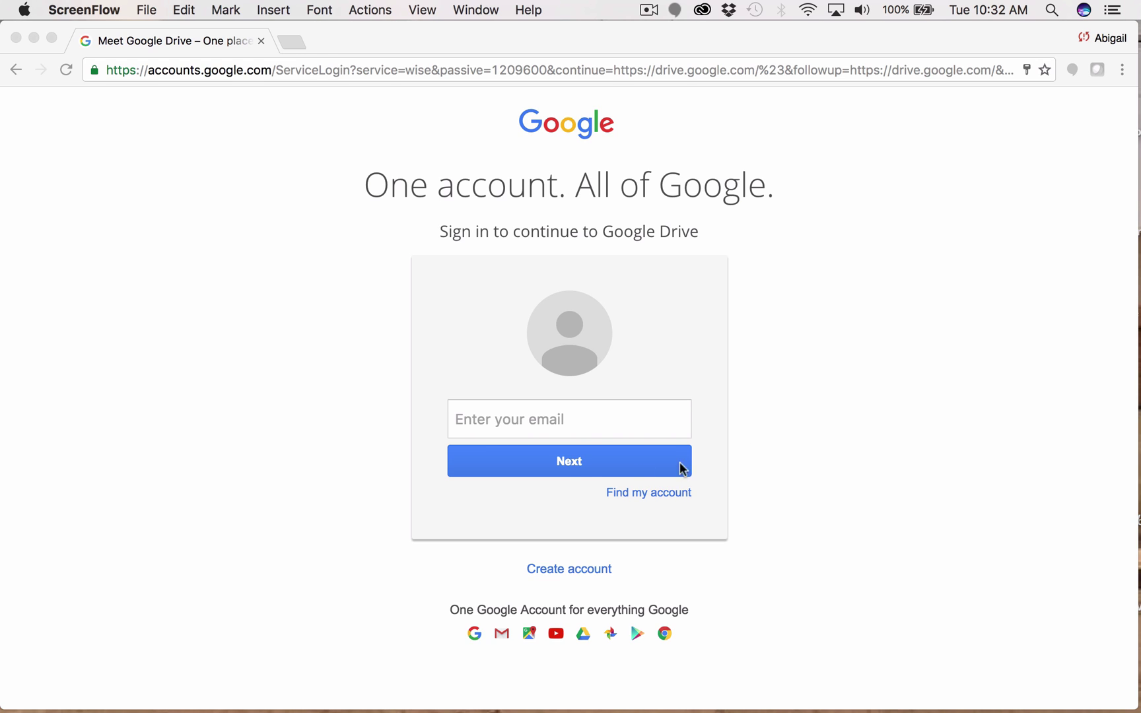
Sign in to Google with the suggested school account email and its autofilled password
{"action": "left_click", "coordinate": [602, 413]}
{"action": "type", "text": "a"}
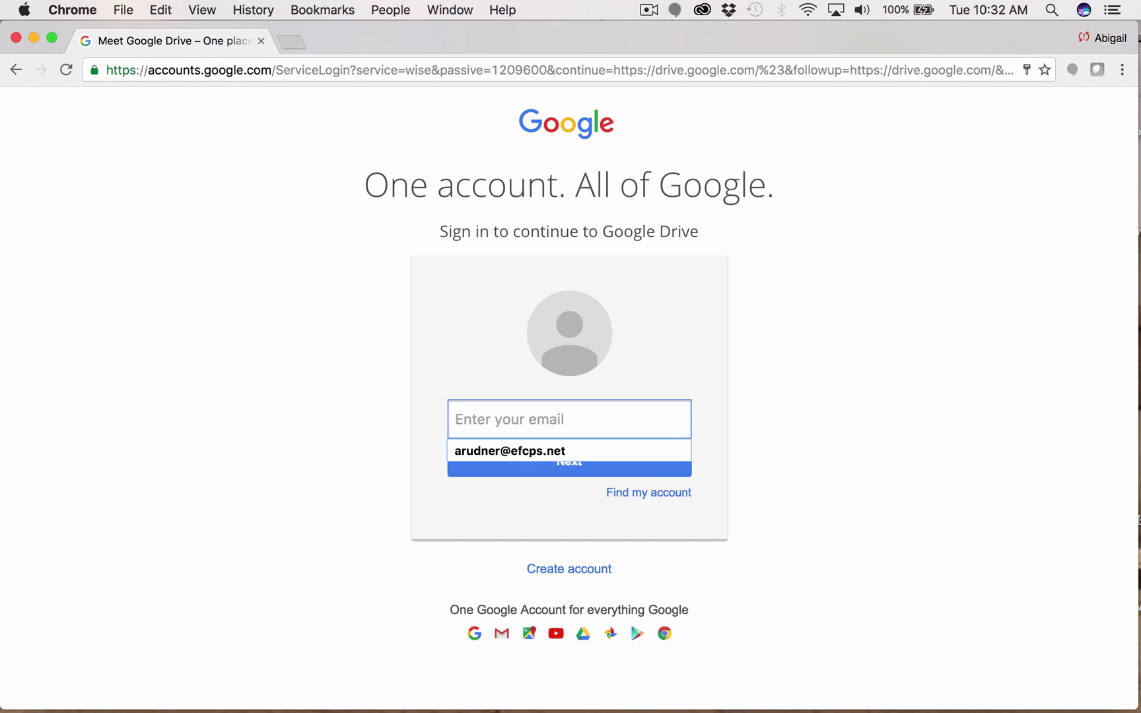
{"action": "type", "text": "ru"}
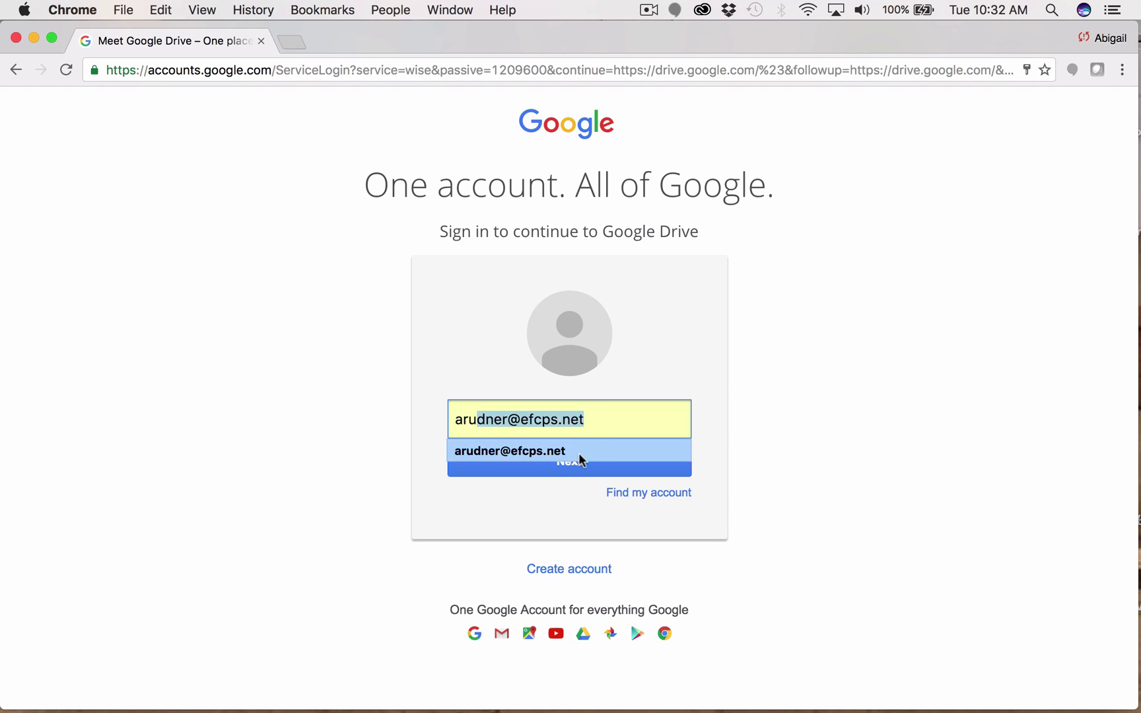
{"action": "left_click", "coordinate": [557, 449]}
{"action": "left_click", "coordinate": [585, 463]}
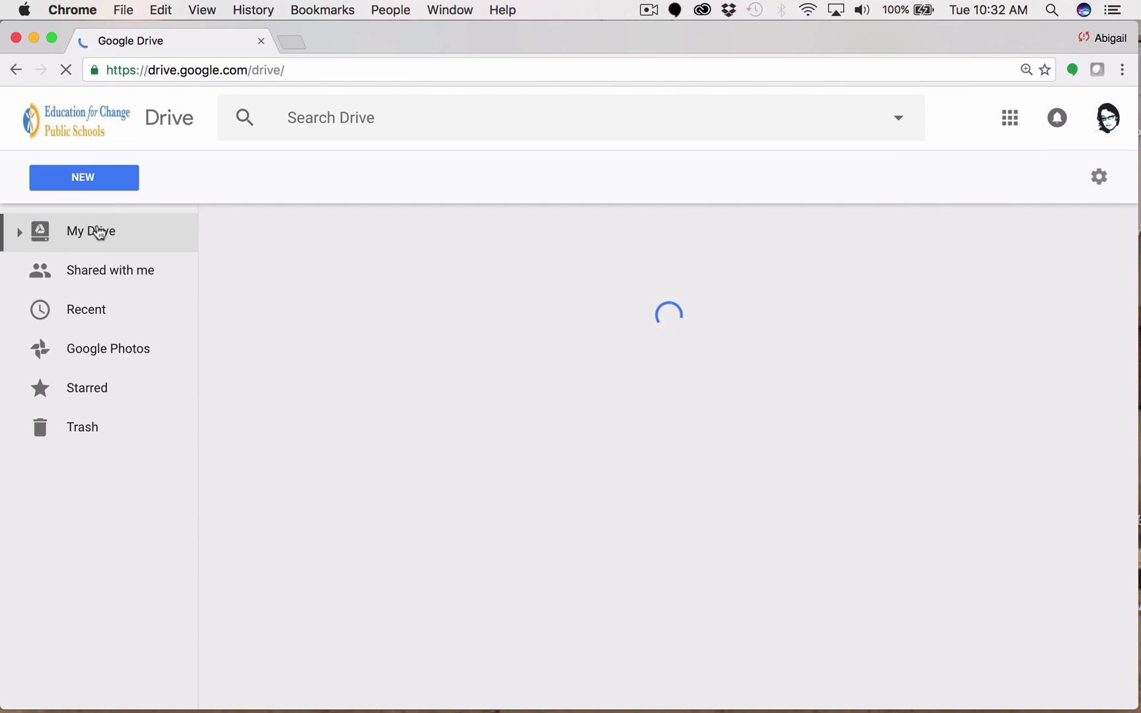
From My Drive, create a new blank Google Drawings file through the NEW menu
{"action": "left_click", "coordinate": [95, 232]}
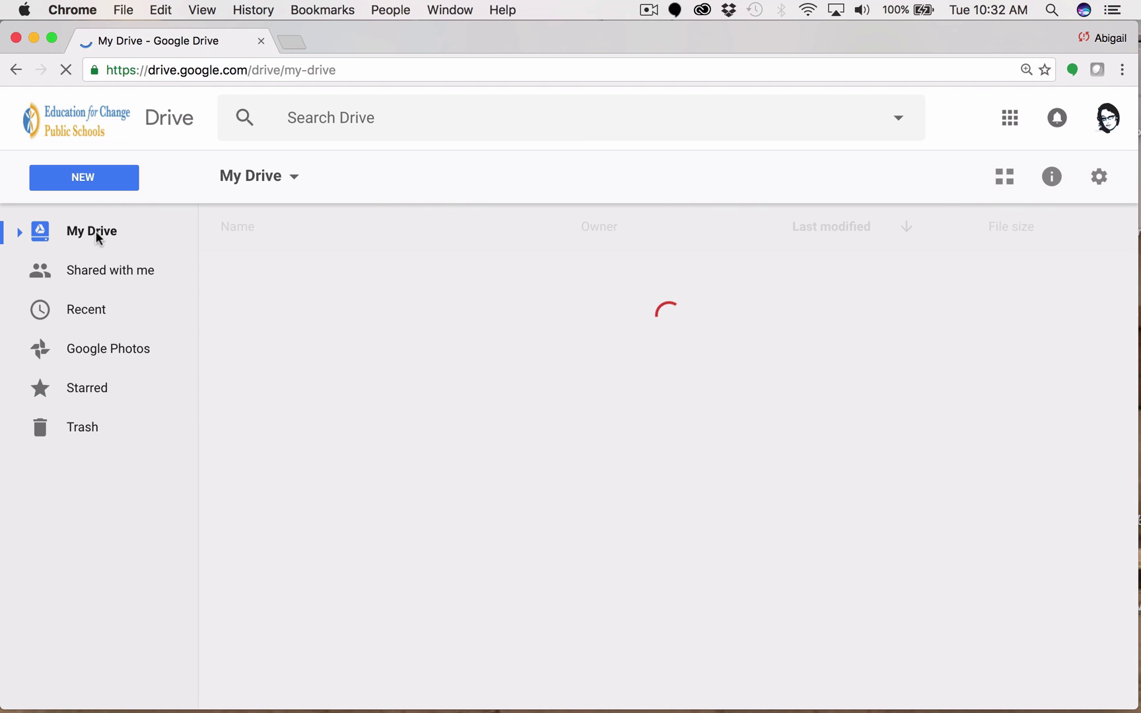
{"action": "left_click", "coordinate": [1009, 117]}
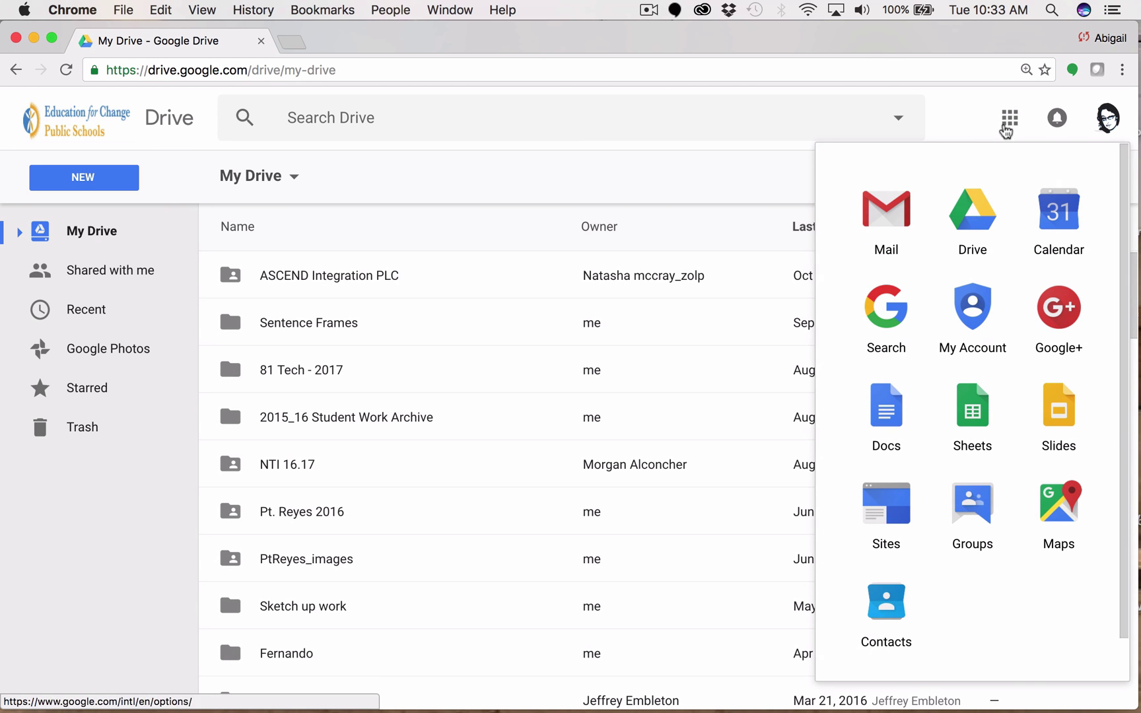
{"action": "left_click", "coordinate": [993, 197]}
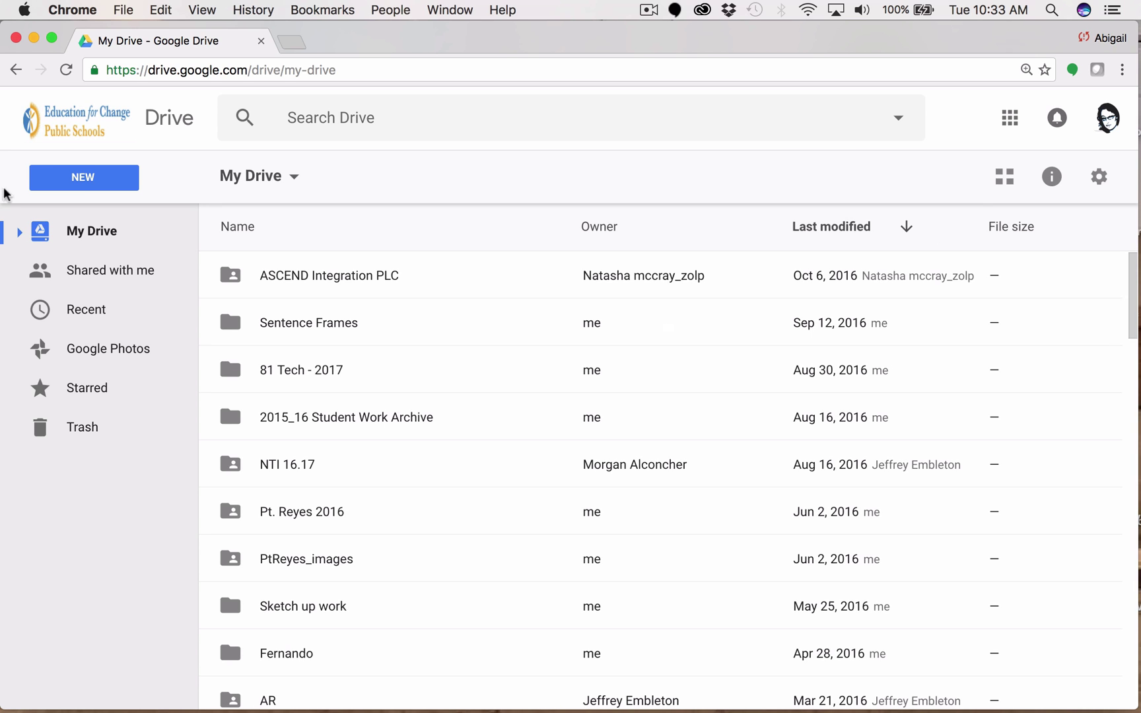
{"action": "left_click", "coordinate": [92, 179]}
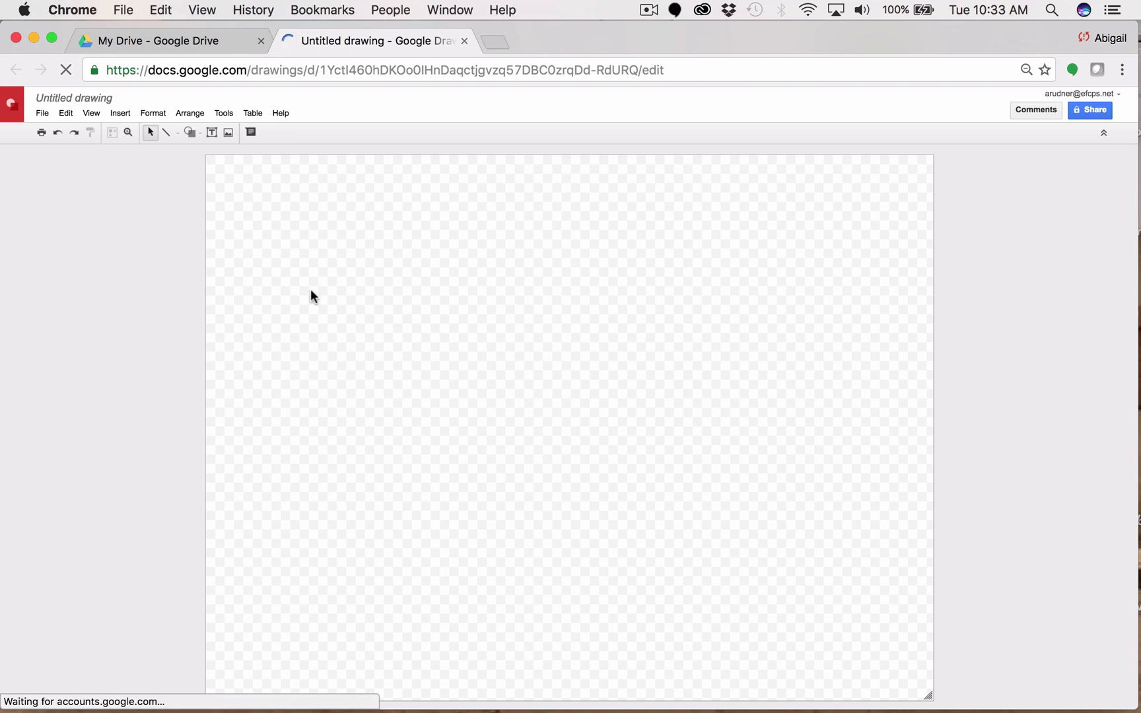
Retitle 'Untitled drawing' as 'AbigailR_Pokeman card template'
{"action": "left_click", "coordinate": [95, 97]}
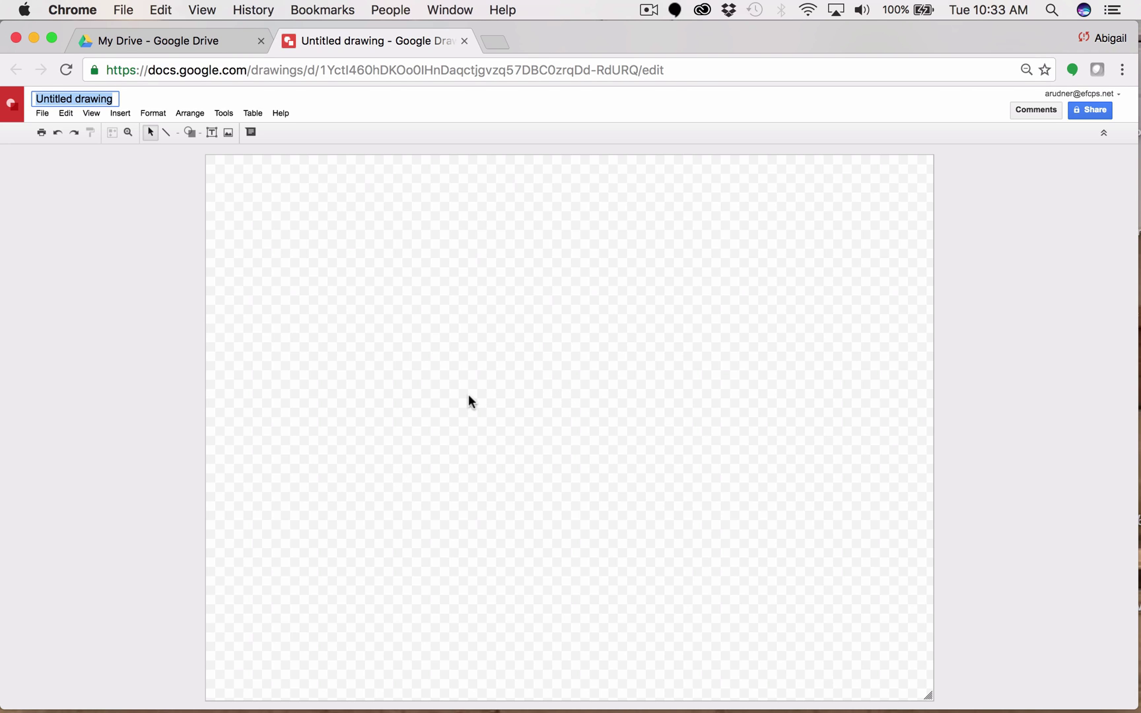
{"action": "type", "text": "Abig"}
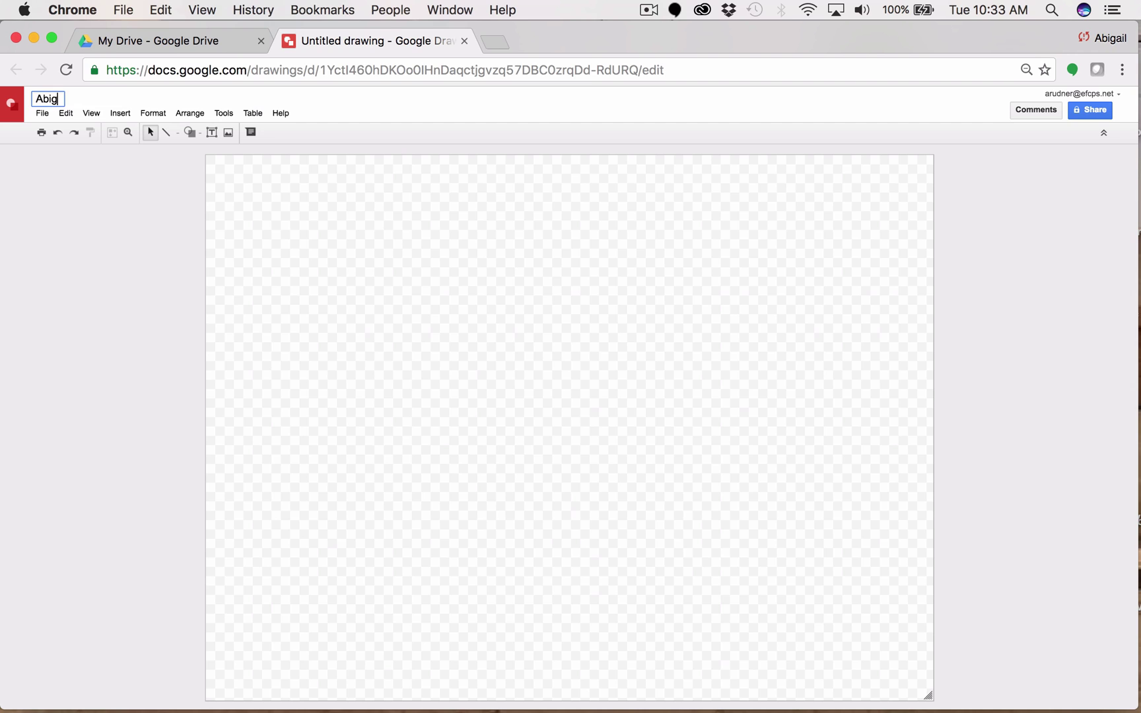
{"action": "type", "text": "ail"}
{"action": "type", "text": "R"}
{"action": "type", "text": "_"}
{"action": "type", "text": "Poke"}
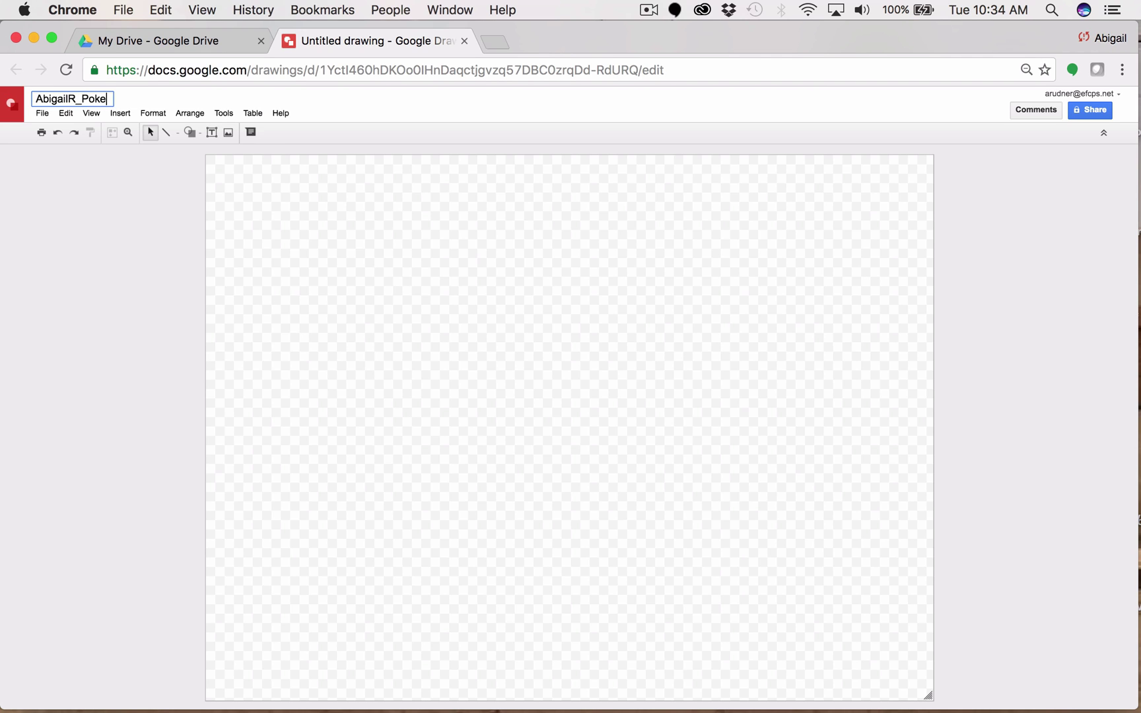
{"action": "type", "text": "man car"}
{"action": "type", "text": "d templ"}
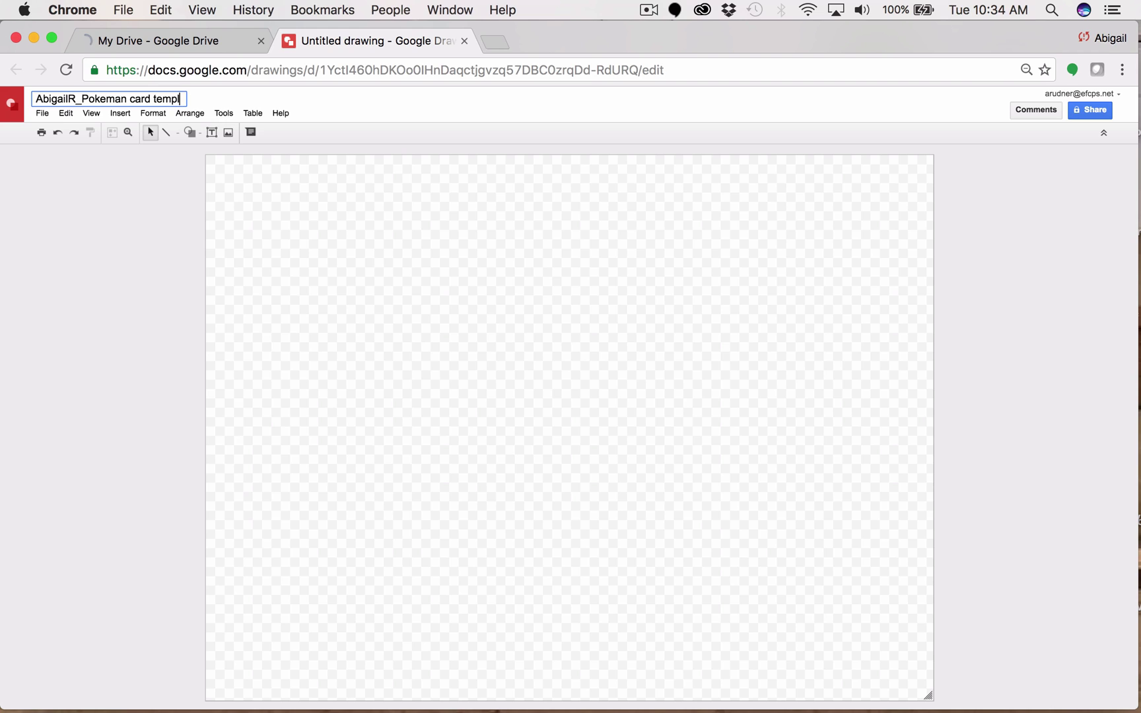
{"action": "type", "text": "ate"}
{"action": "key", "text": "Return"}
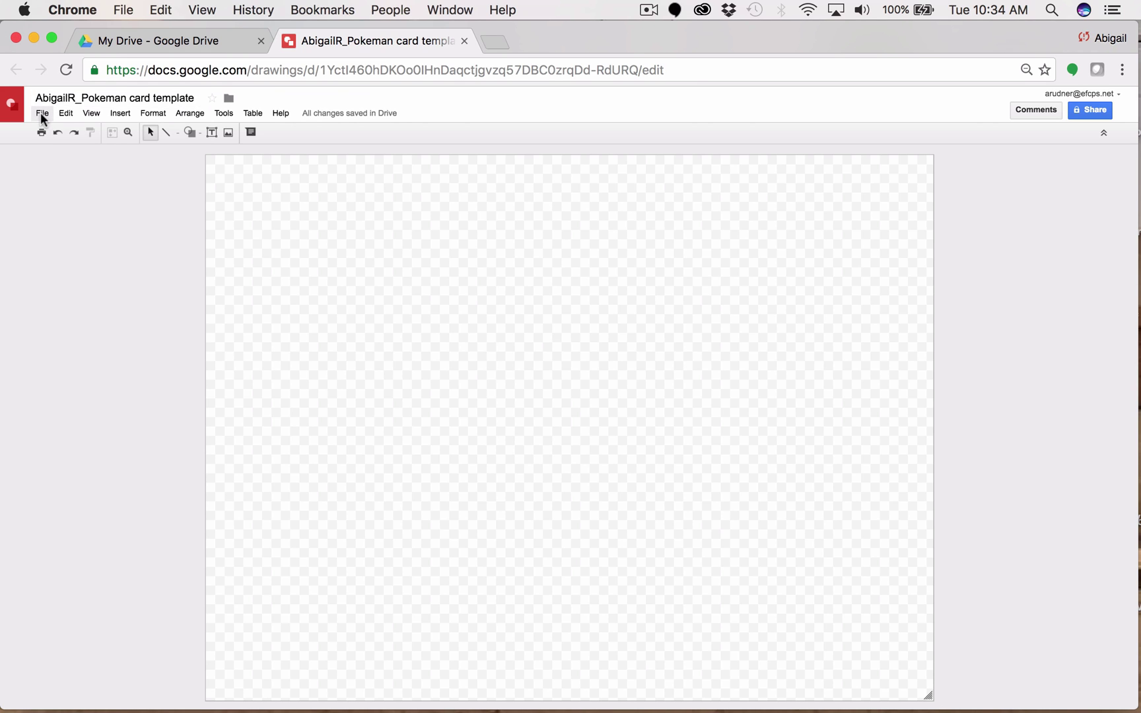
In Page setup, choose a Custom page size of 7 × 10 inches
{"action": "left_click", "coordinate": [42, 113]}
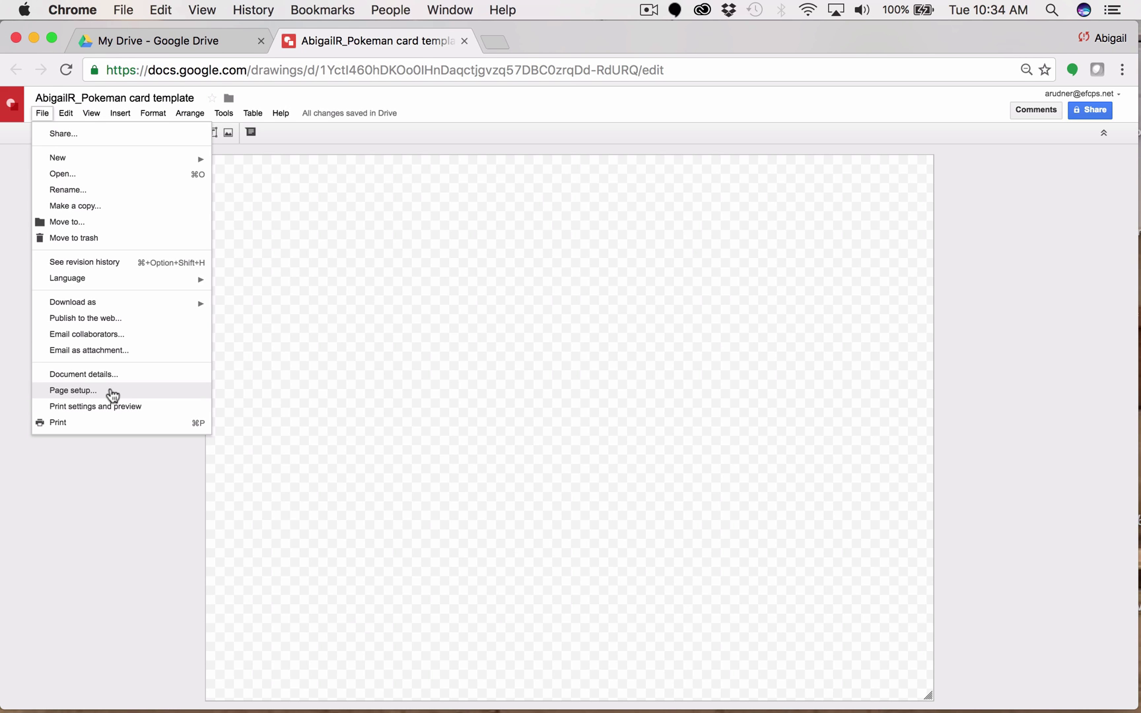
{"action": "left_click", "coordinate": [112, 394]}
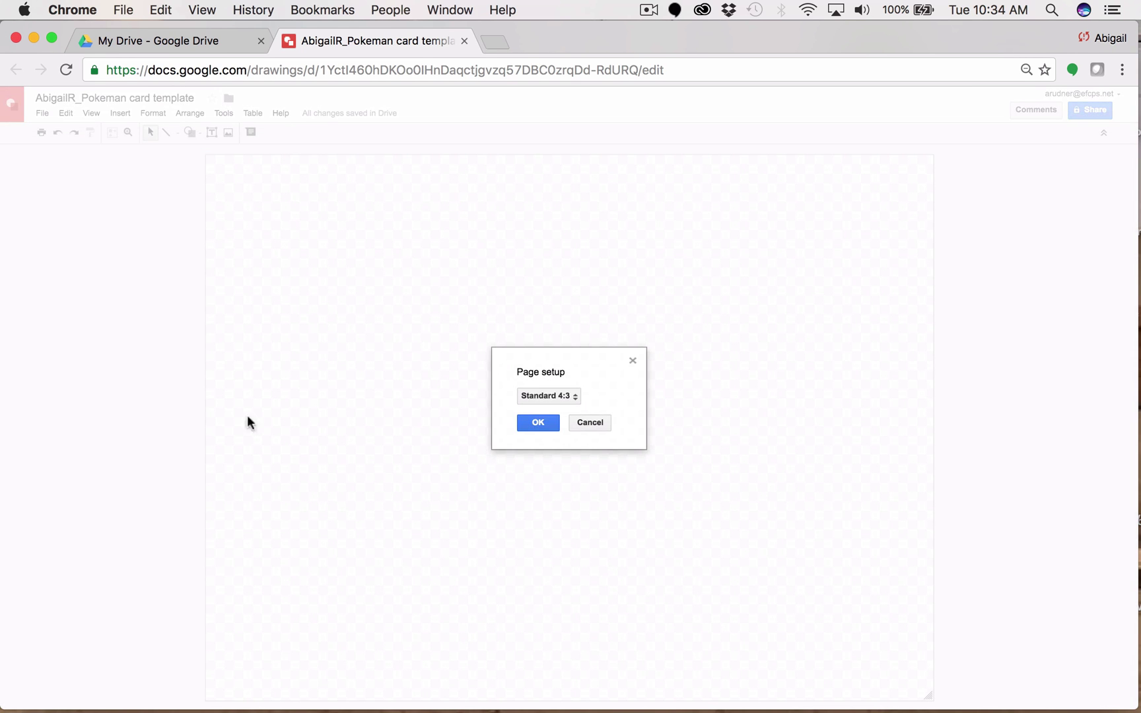
{"action": "left_click", "coordinate": [531, 396]}
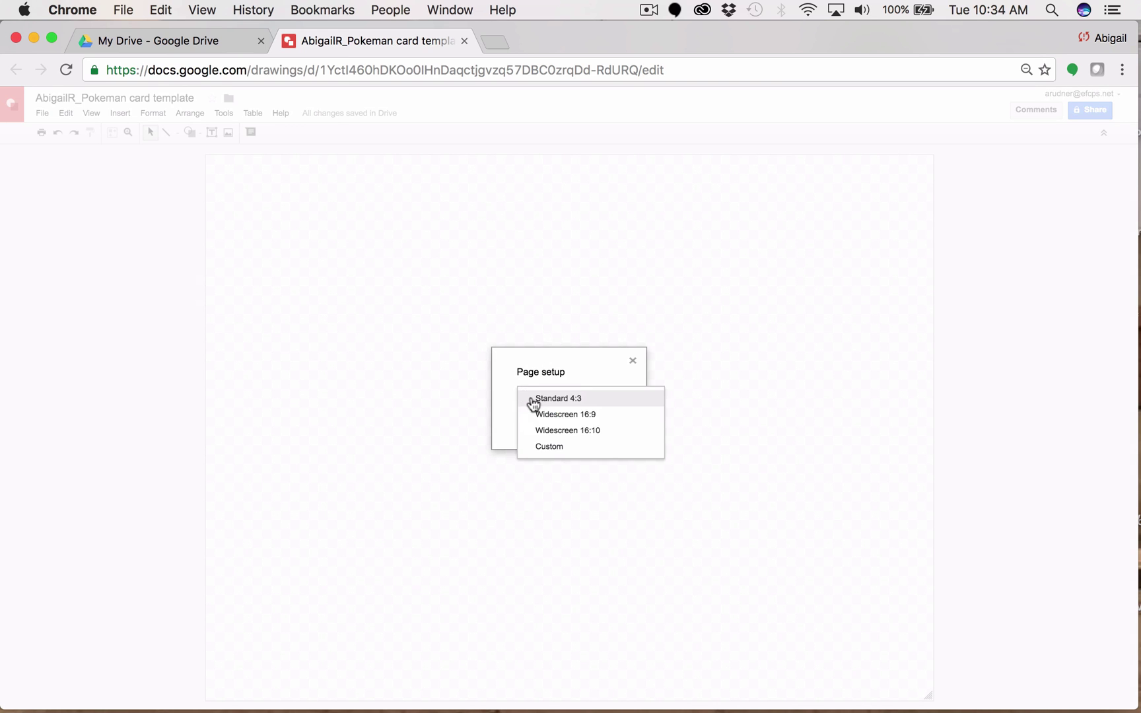
{"action": "left_click", "coordinate": [548, 447]}
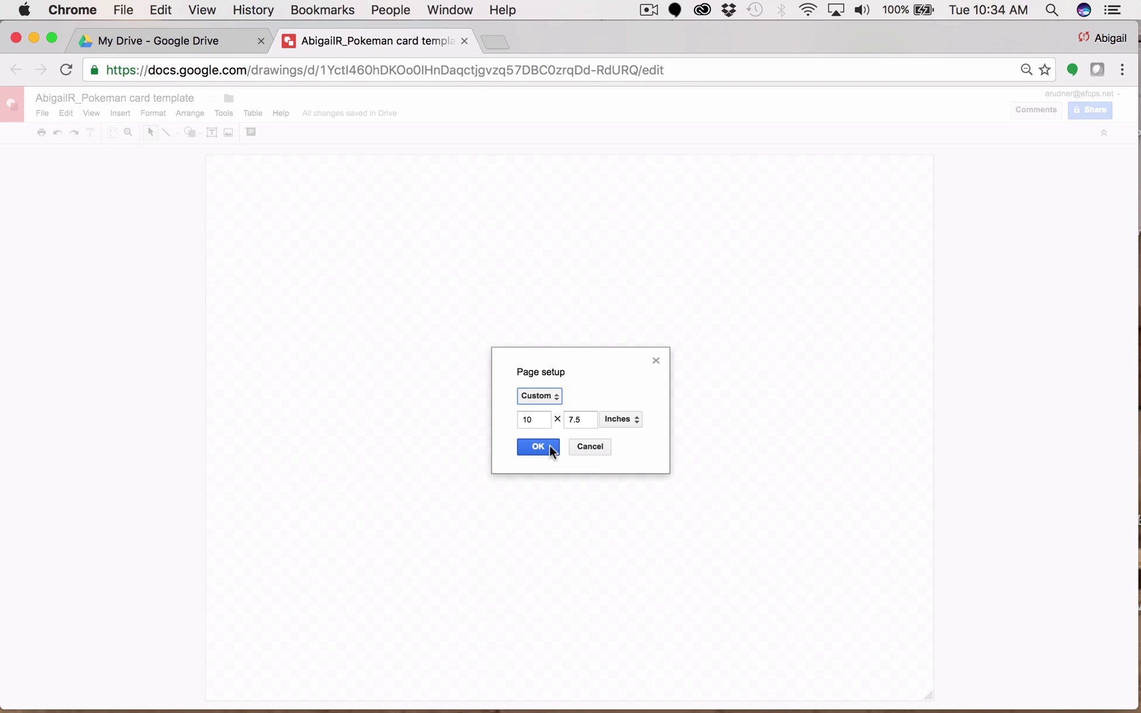
{"action": "left_click_drag", "start_coordinate": [535, 418], "coordinate": [516, 416]}
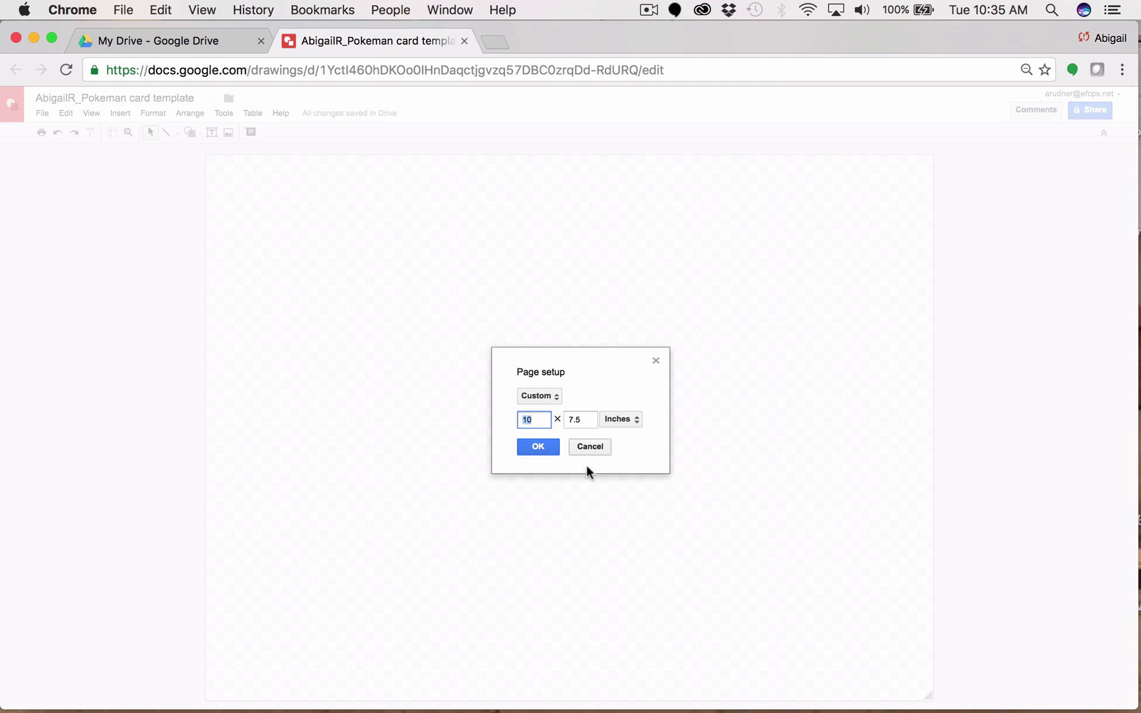
{"action": "type", "text": "7"}
{"action": "left_click_drag", "start_coordinate": [594, 417], "coordinate": [566, 416]}
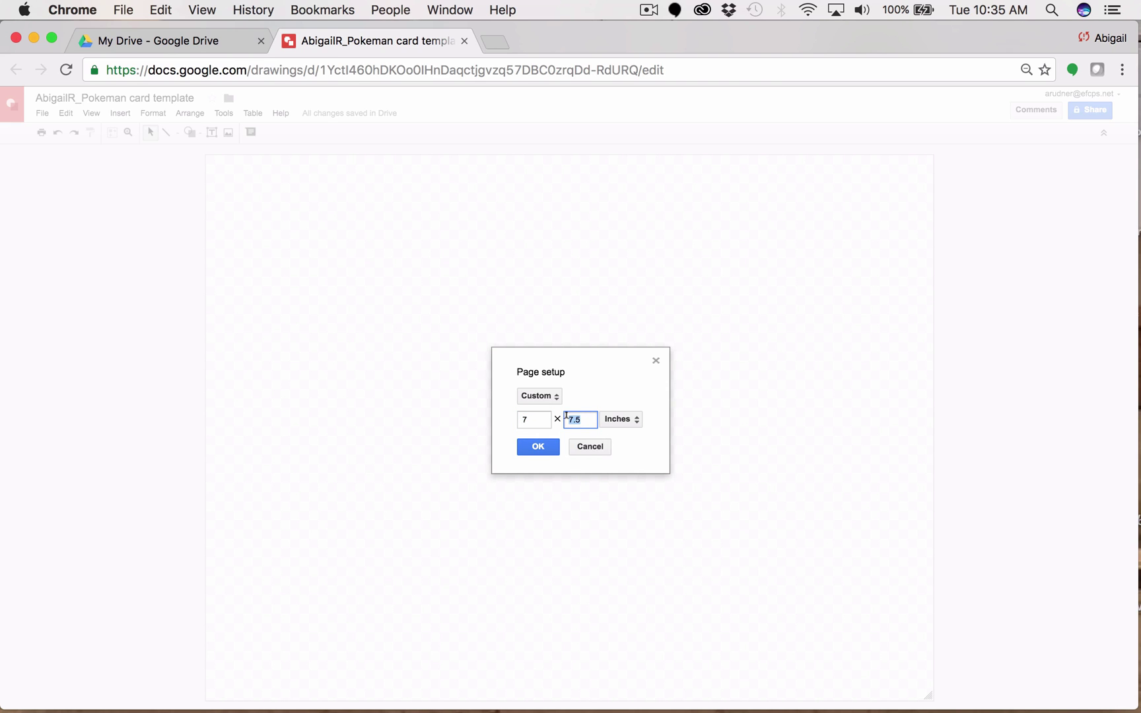
{"action": "type", "text": "10"}
{"action": "left_click", "coordinate": [532, 449]}
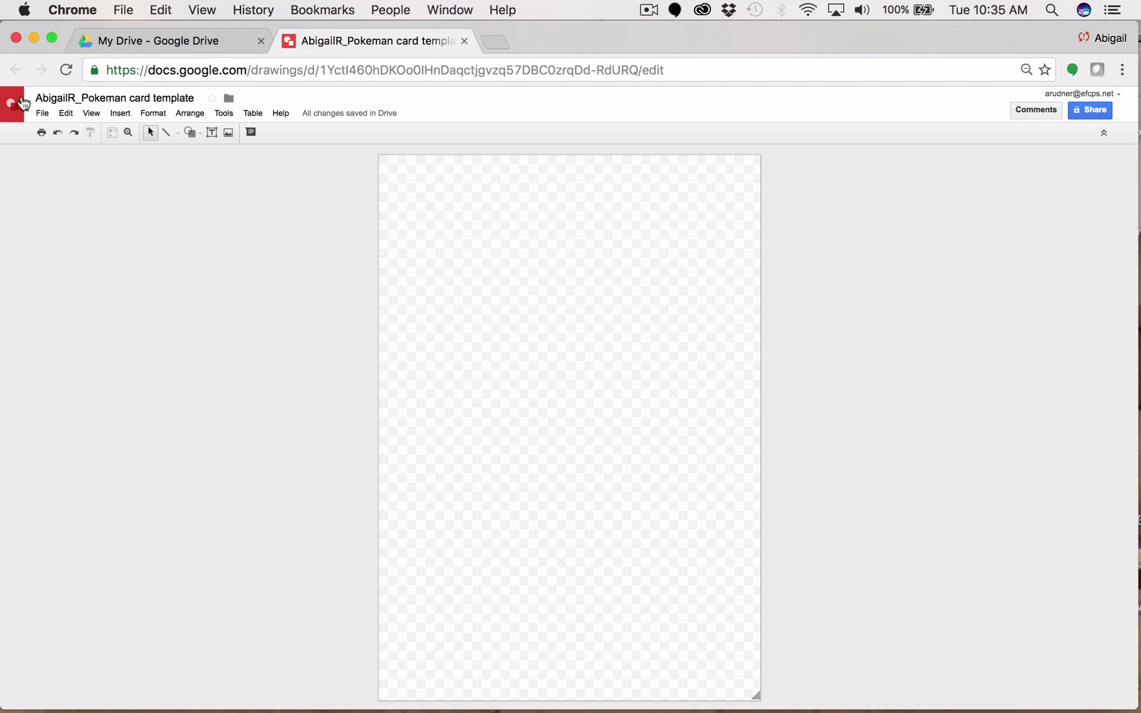
{"action": "left_click", "coordinate": [42, 113]}
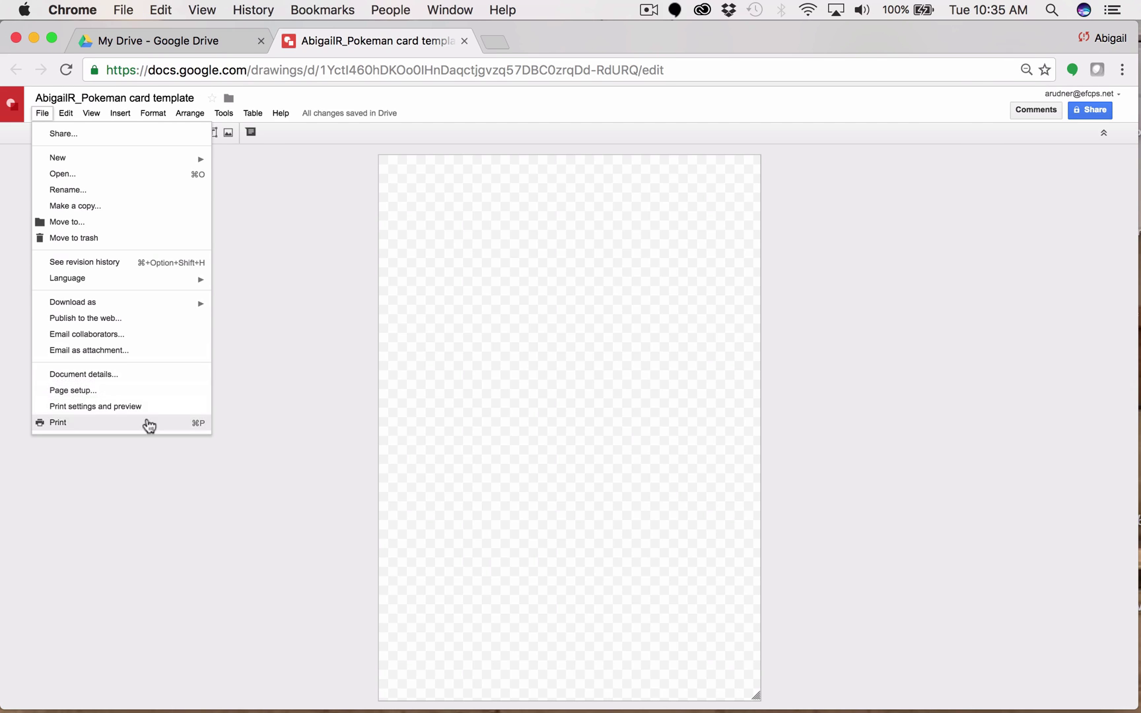
{"action": "left_click", "coordinate": [297, 348]}
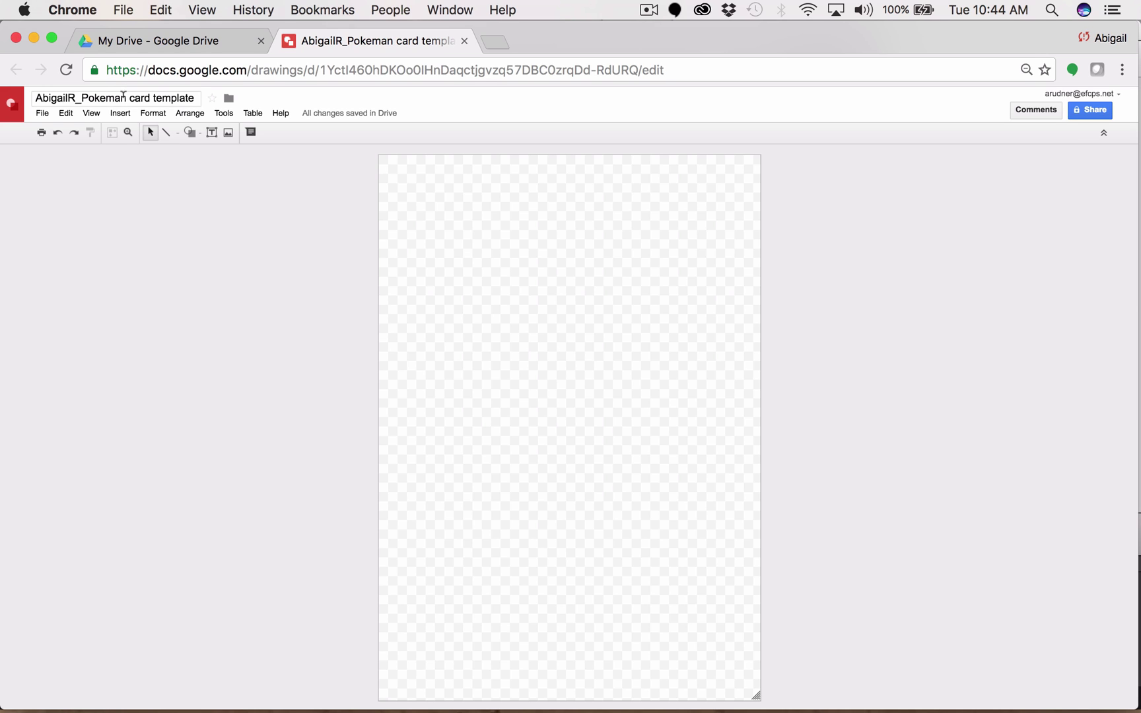
Correct 'Pokeman' to 'Pokemon' in the drawing title
{"action": "left_click", "coordinate": [120, 97]}
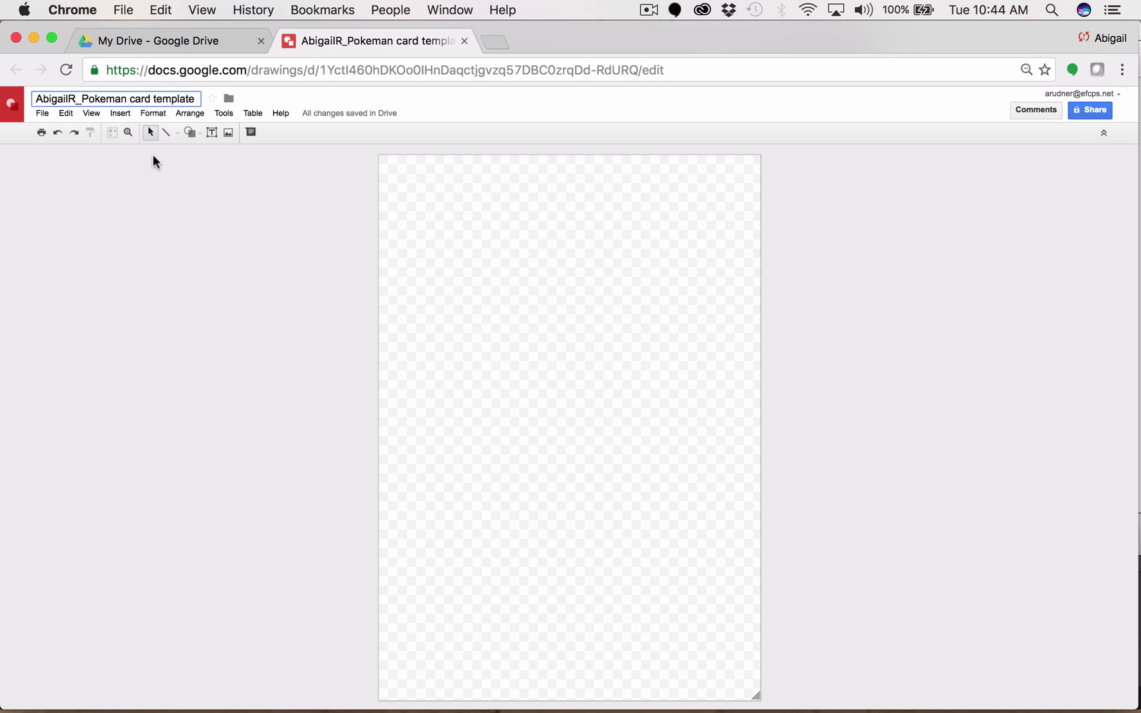
{"action": "key", "text": "BackSpace"}
{"action": "type", "text": "o"}
{"action": "key", "text": "End"}
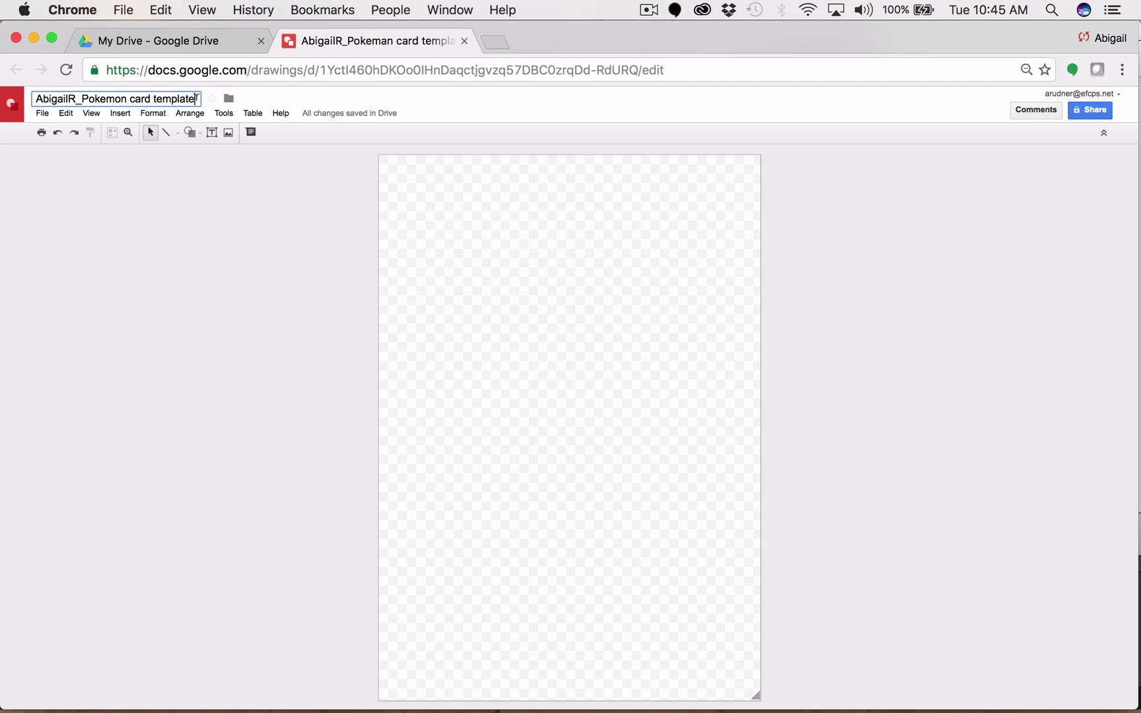